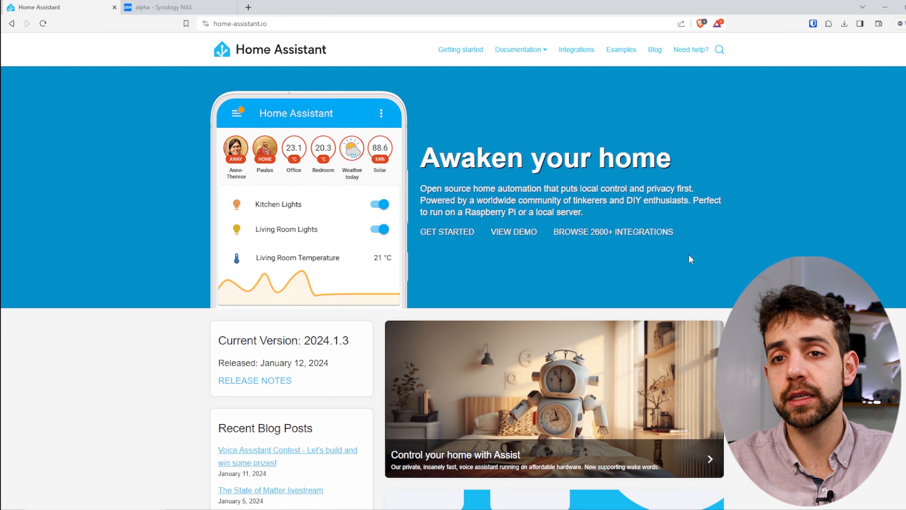
# Open the Installation guide from the Getting Started section of the Home Assistant site.
pyautogui.click(468, 54)
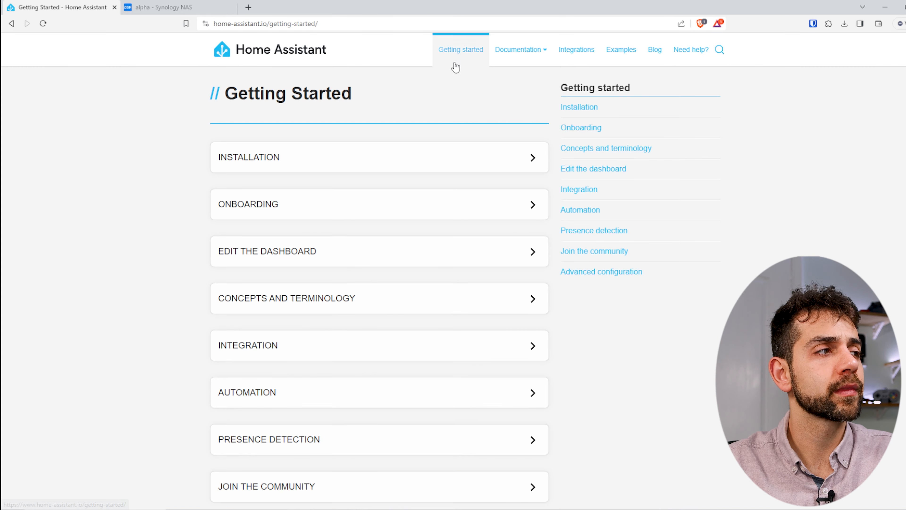
pyautogui.scroll(-3, 290, 274)
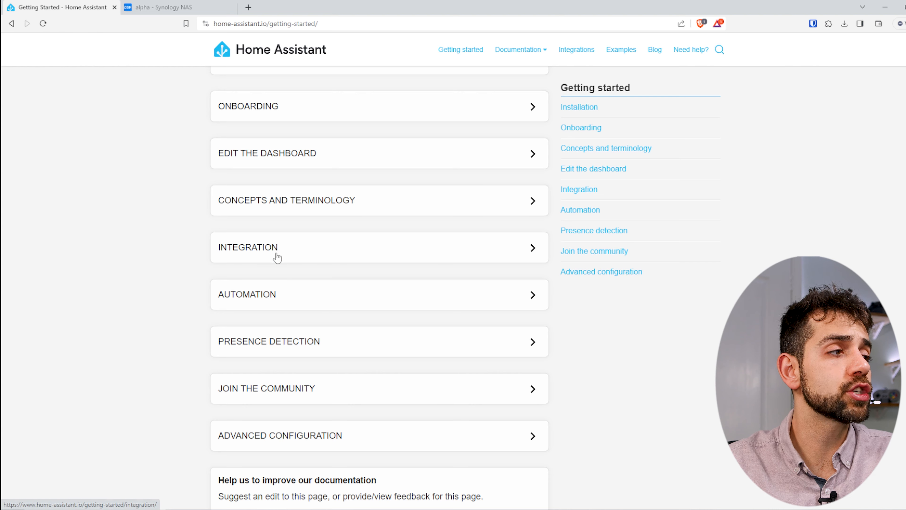
pyautogui.scroll(3, 305, 253)
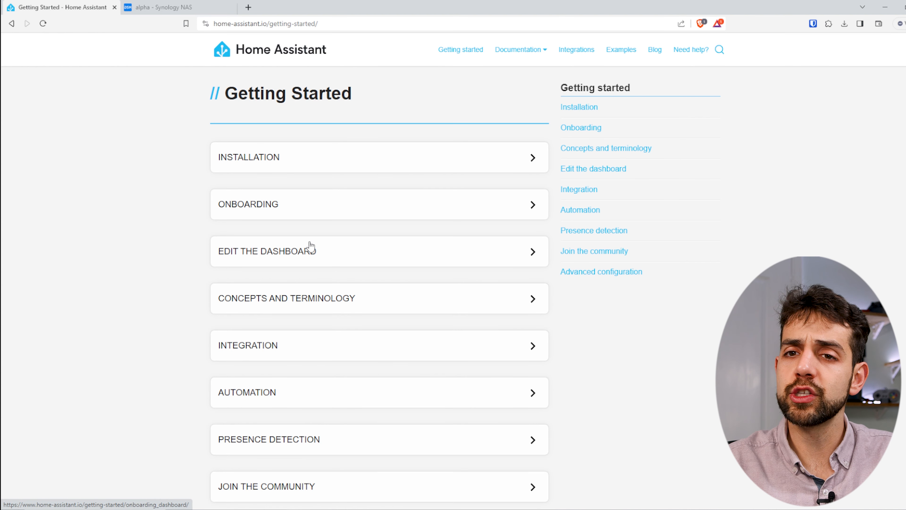
pyautogui.click(272, 160)
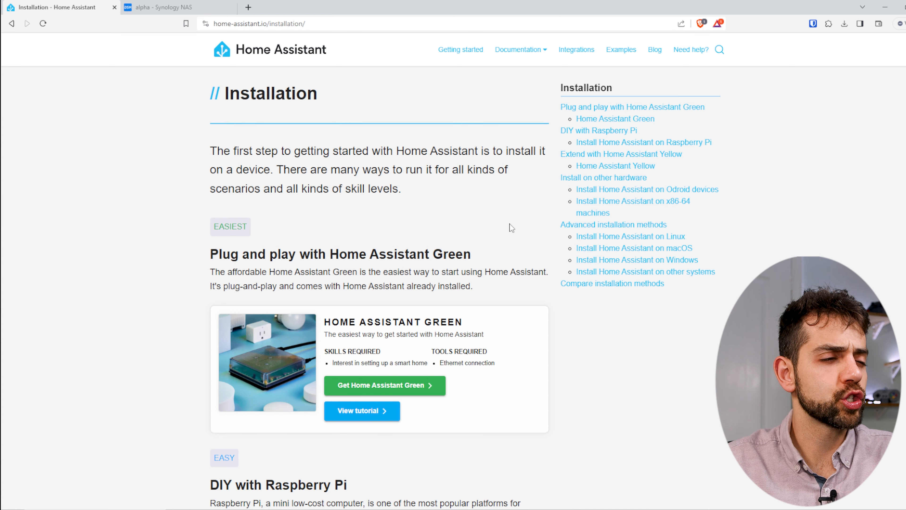
# Review the Home Assistant installation options and the Container column in the comparison of installation methods.
pyautogui.scroll(-6, 460, 299)
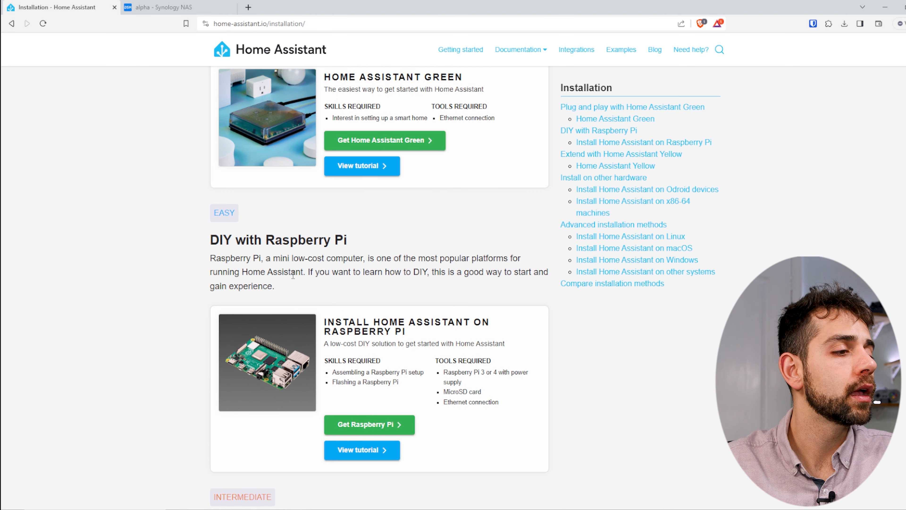
pyautogui.scroll(-7, 323, 288)
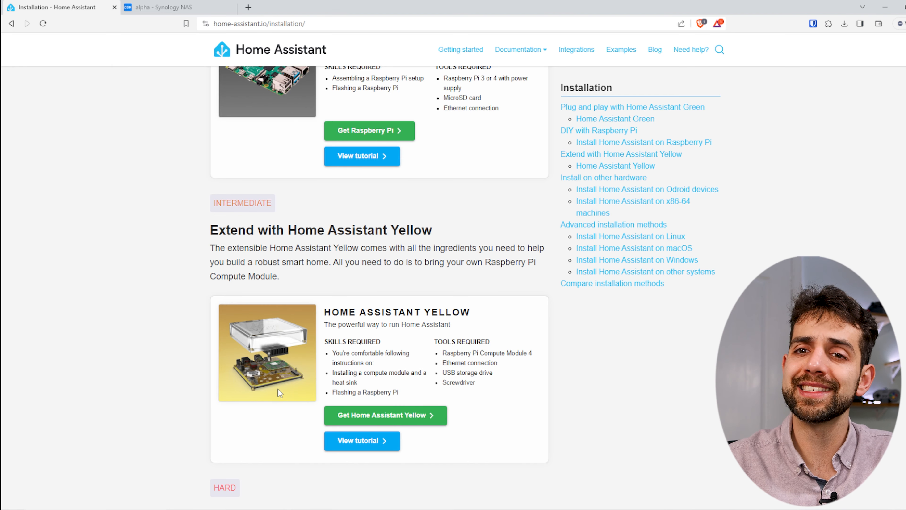
pyautogui.scroll(-12, 296, 375)
pyautogui.scroll(-20, 299, 378)
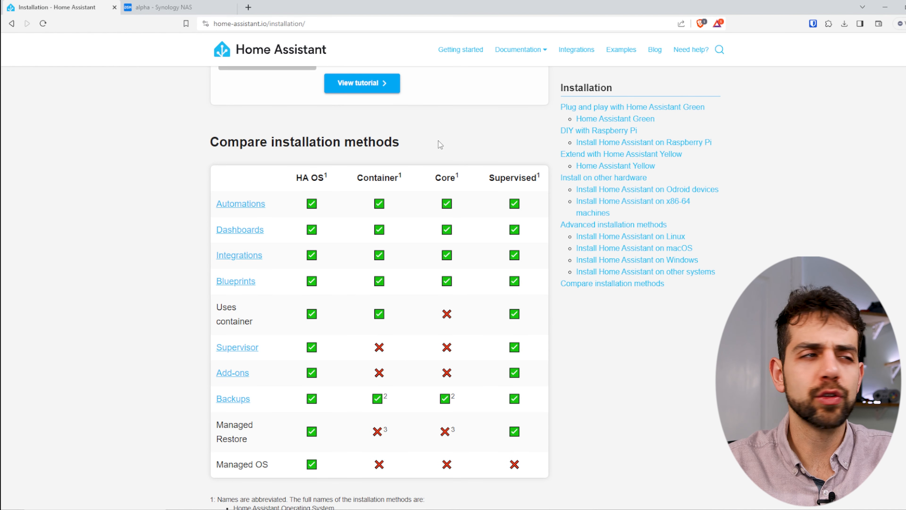
pyautogui.scroll(-3, 441, 145)
pyautogui.moveTo(357, 85); pyautogui.dragTo(406, 90)
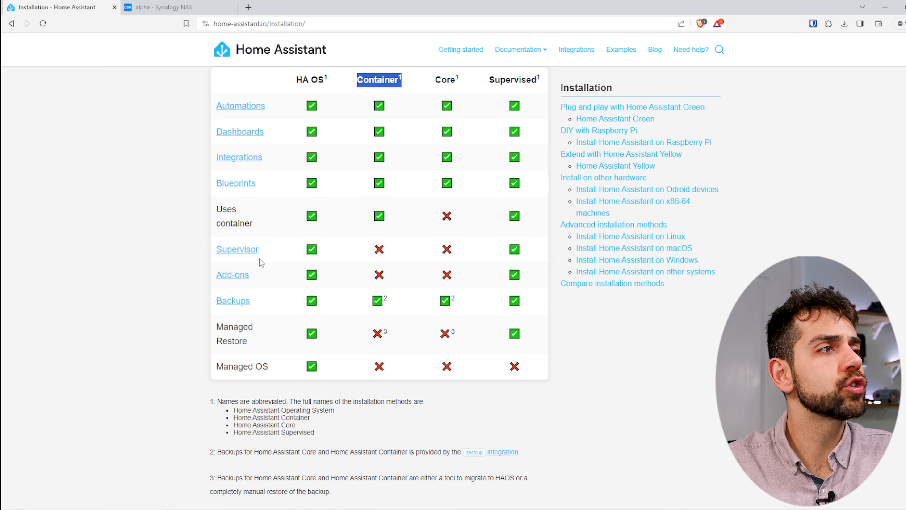
# Open the tutorial for installing Home Assistant on other systems.
pyautogui.scroll(6, 261, 262)
pyautogui.moveTo(504, 127); pyautogui.dragTo(524, 140)
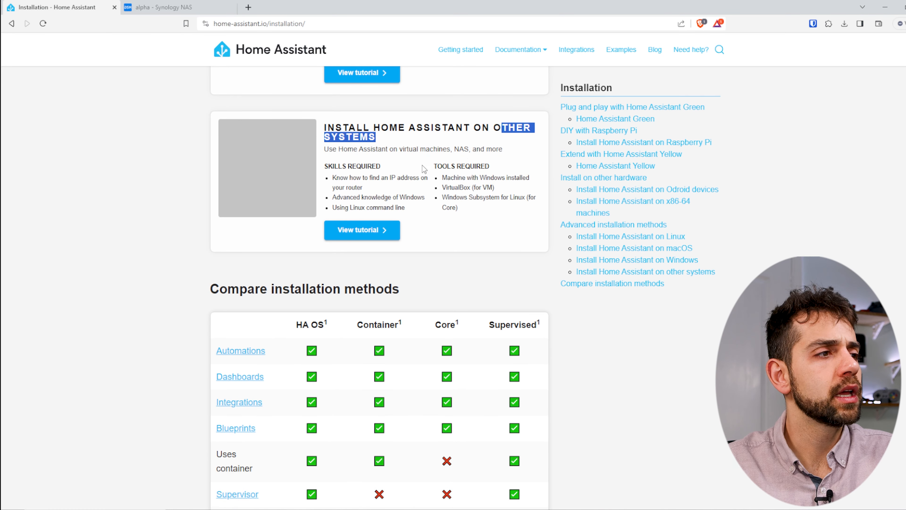
pyautogui.click(360, 231)
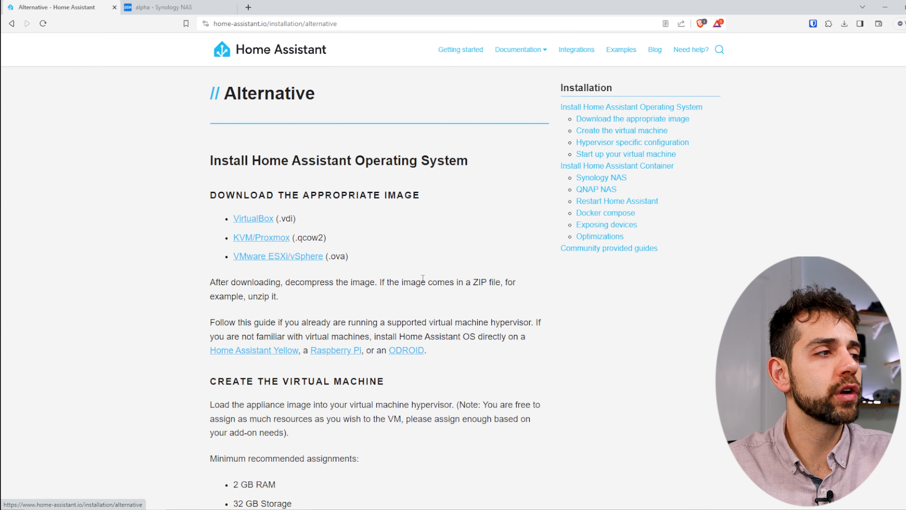
# Examine the downloadable images and the minimum recommended RAM, storage and CPU assignments for the Home Assistant virtual machine.
pyautogui.moveTo(236, 93); pyautogui.dragTo(343, 99)
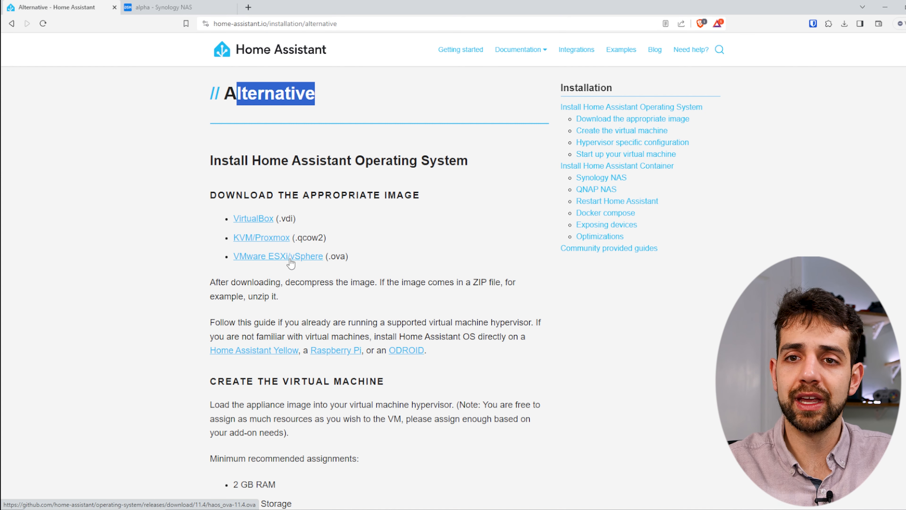
pyautogui.scroll(-3, 291, 263)
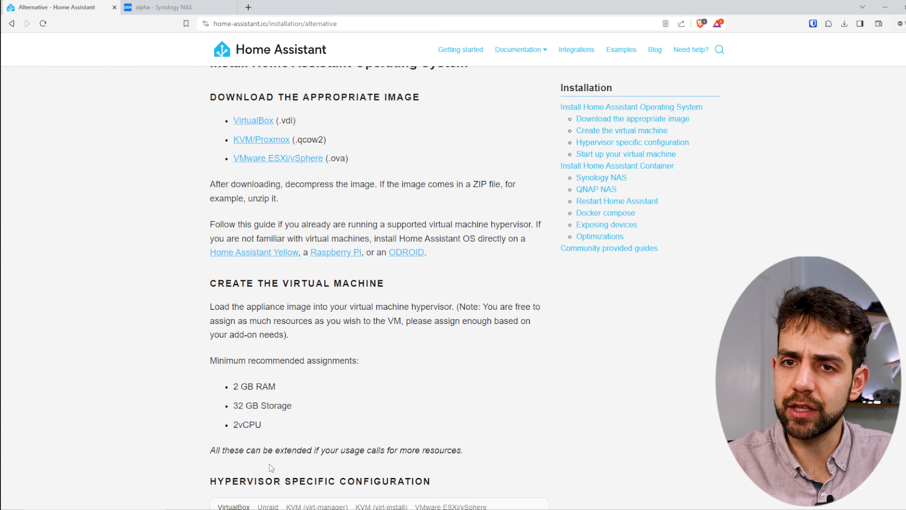
pyautogui.scroll(-3, 270, 446)
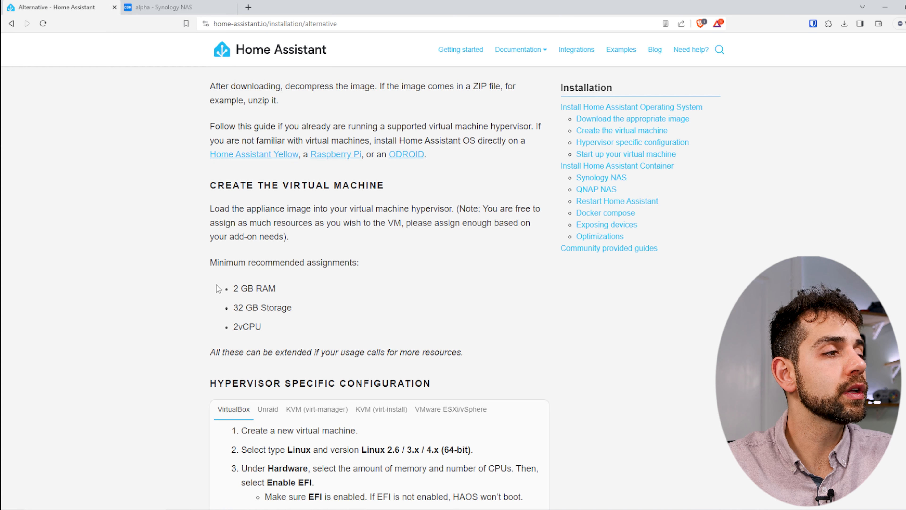
pyautogui.moveTo(219, 288); pyautogui.dragTo(315, 291)
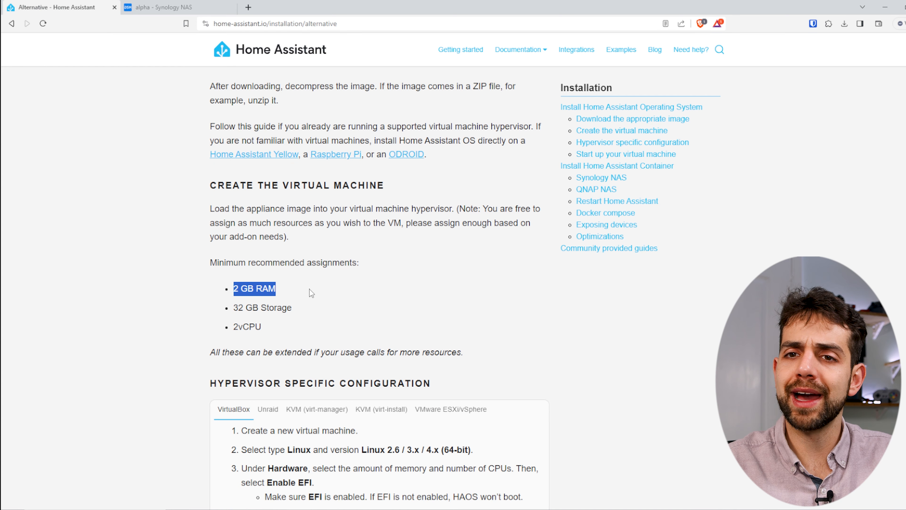
pyautogui.moveTo(223, 307); pyautogui.dragTo(324, 309)
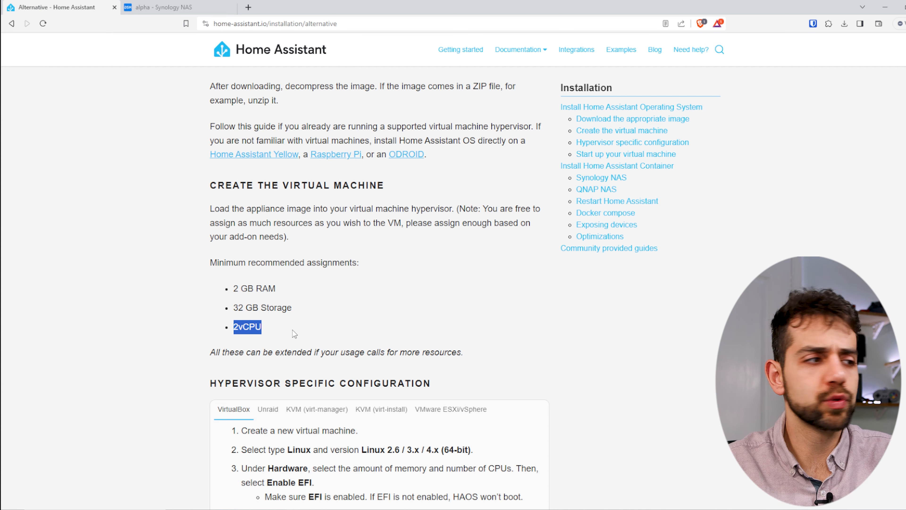
pyautogui.moveTo(294, 308); pyautogui.dragTo(248, 308)
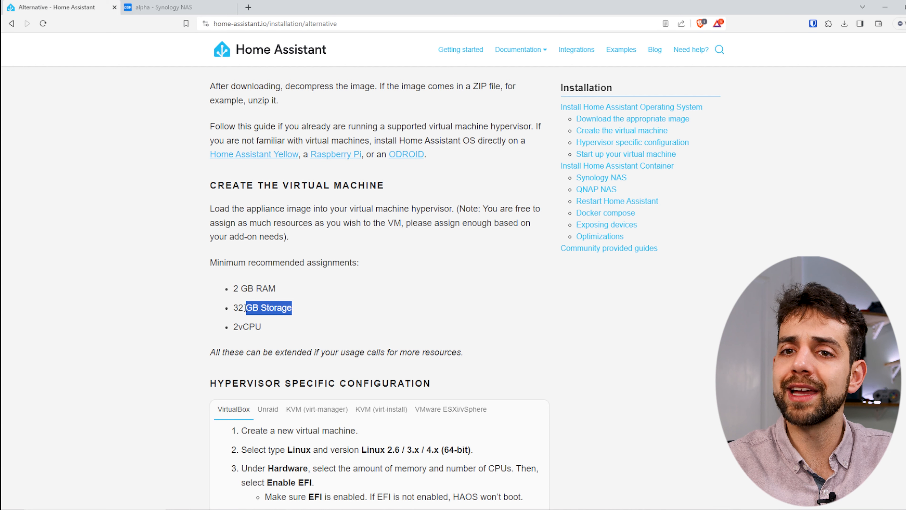
pyautogui.moveTo(229, 287); pyautogui.dragTo(311, 284)
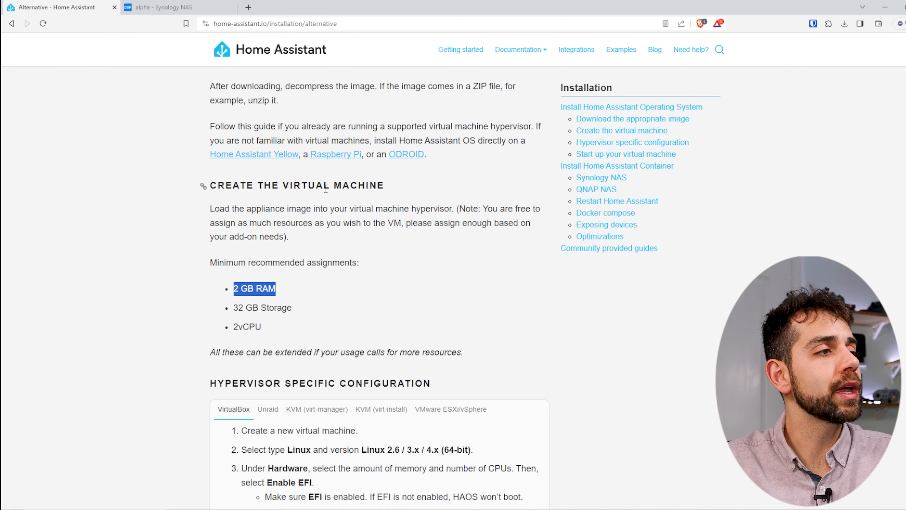
# Switch to the Synology NAS desktop and check the memory composition in Resource Monitor.
pyautogui.click(164, 7)
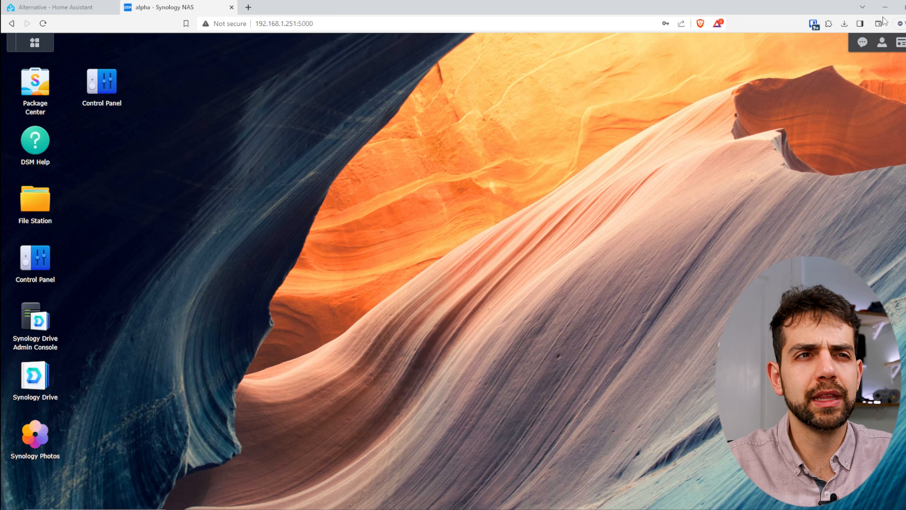
pyautogui.click(901, 42)
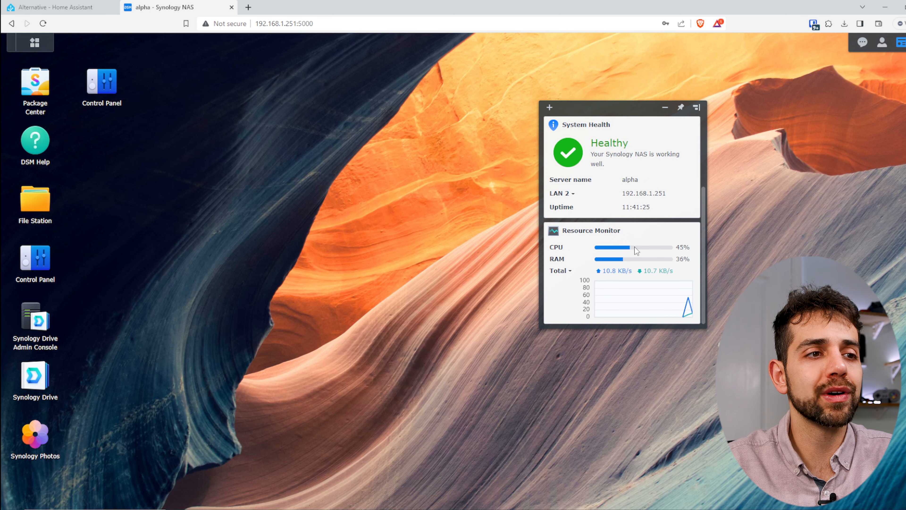
pyautogui.click(585, 232)
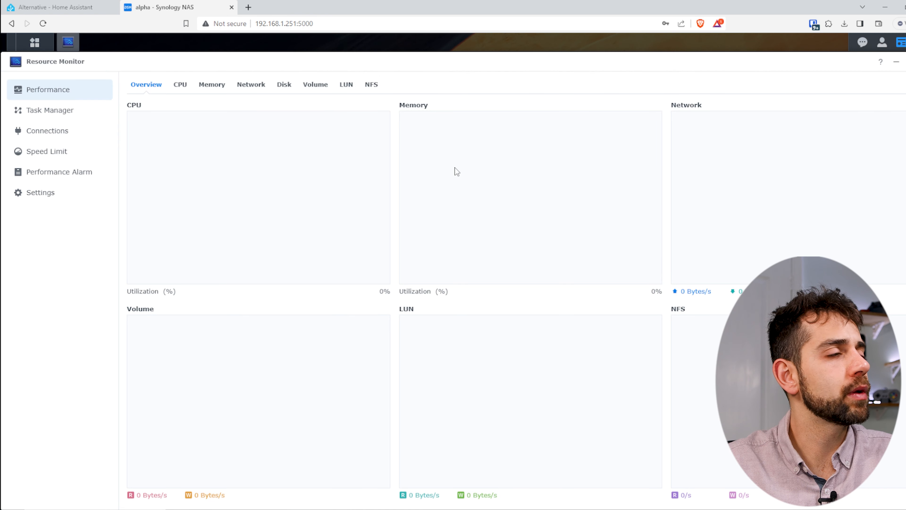
pyautogui.click(211, 85)
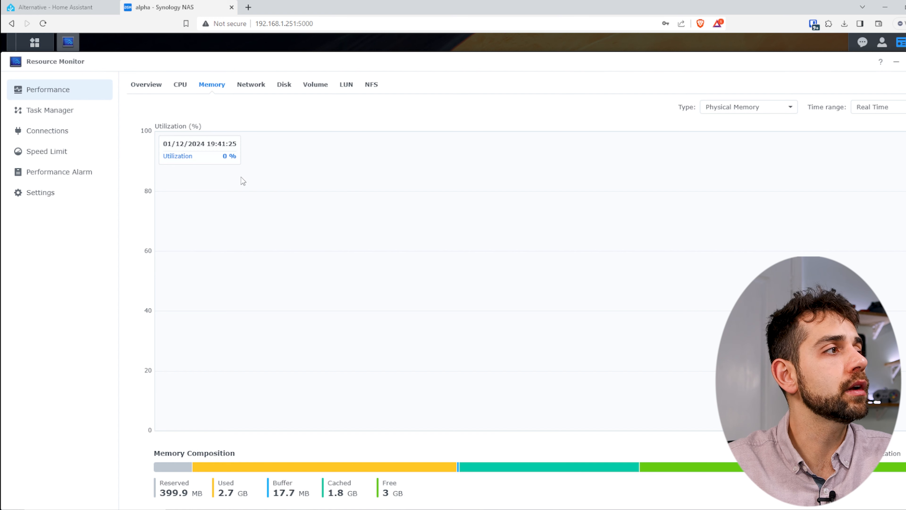
pyautogui.moveTo(64, 42)
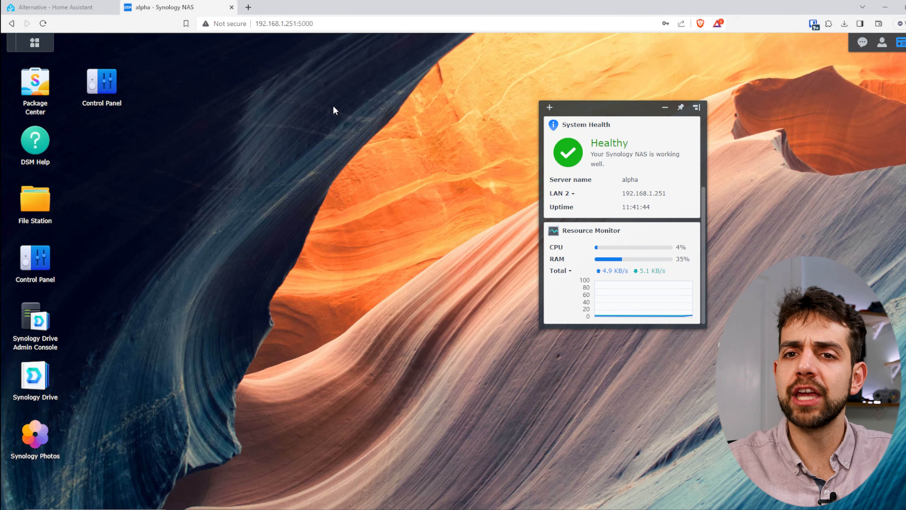
# Open Virtual Machine Manager and display its storage resources.
pyautogui.click(35, 42)
pyautogui.click(182, 351)
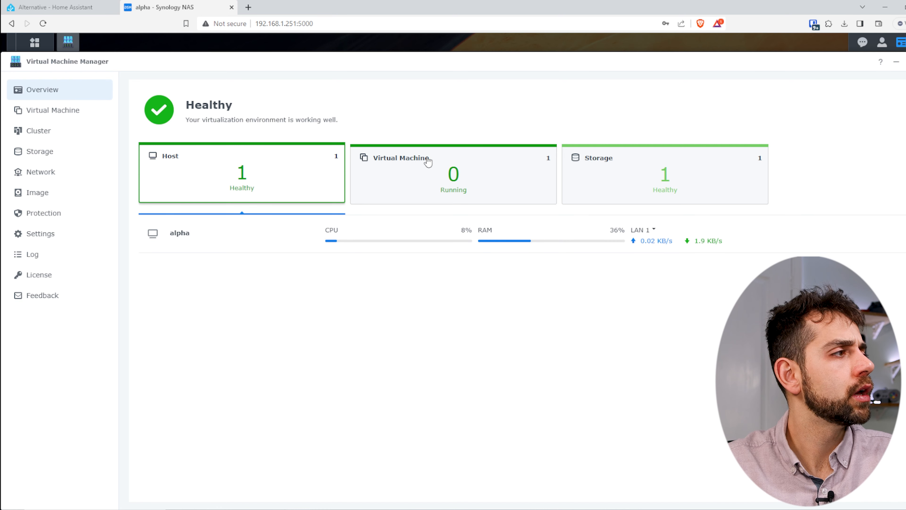
pyautogui.click(39, 151)
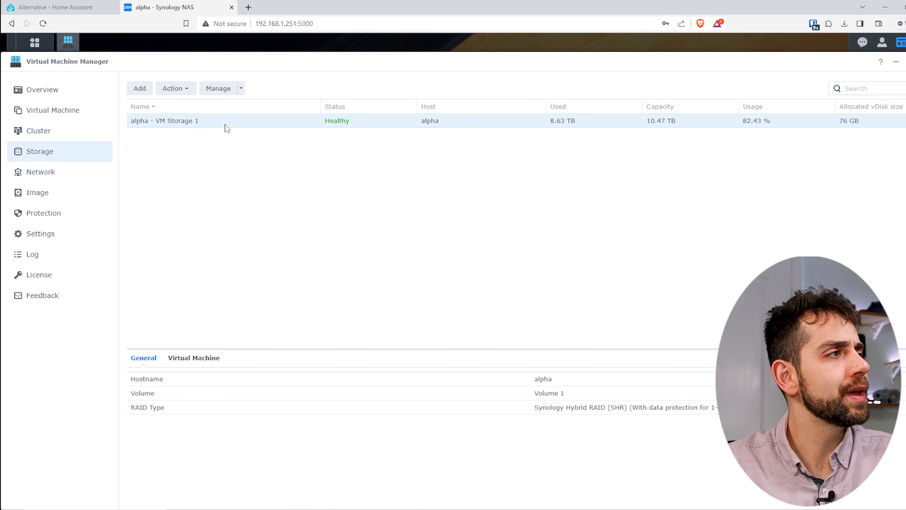
# Try to add a storage resource for the virtual machines.
pyautogui.click(140, 89)
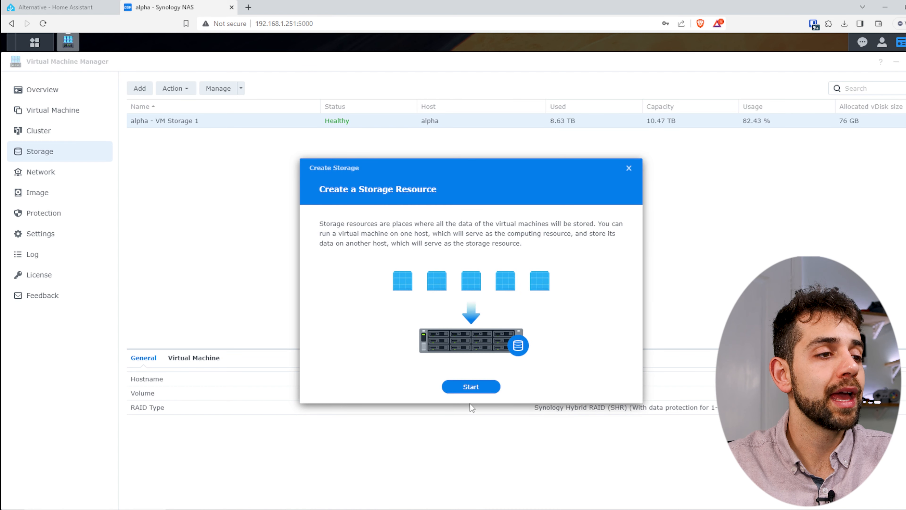
pyautogui.click(475, 387)
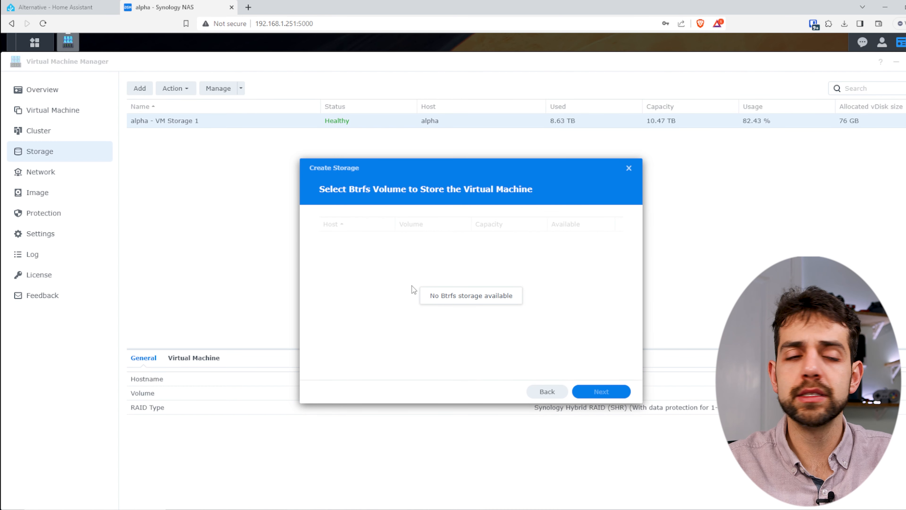
pyautogui.click(548, 392)
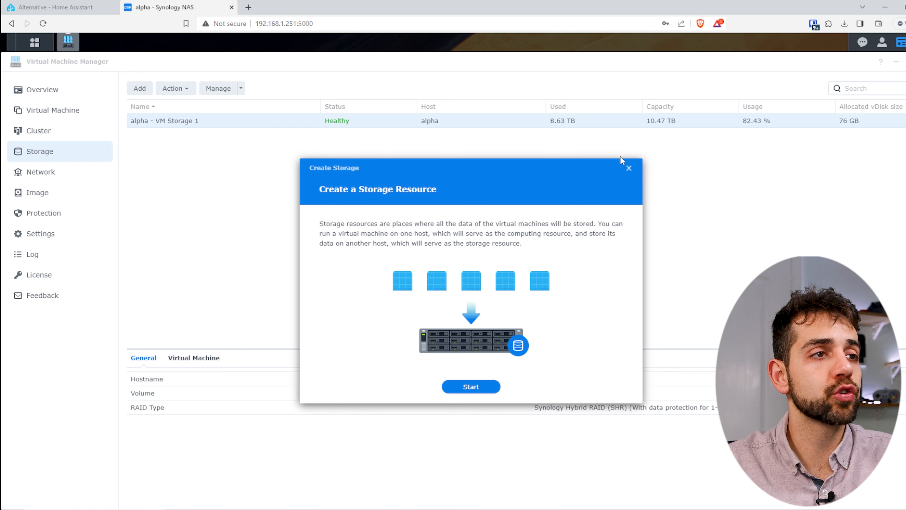
pyautogui.click(628, 168)
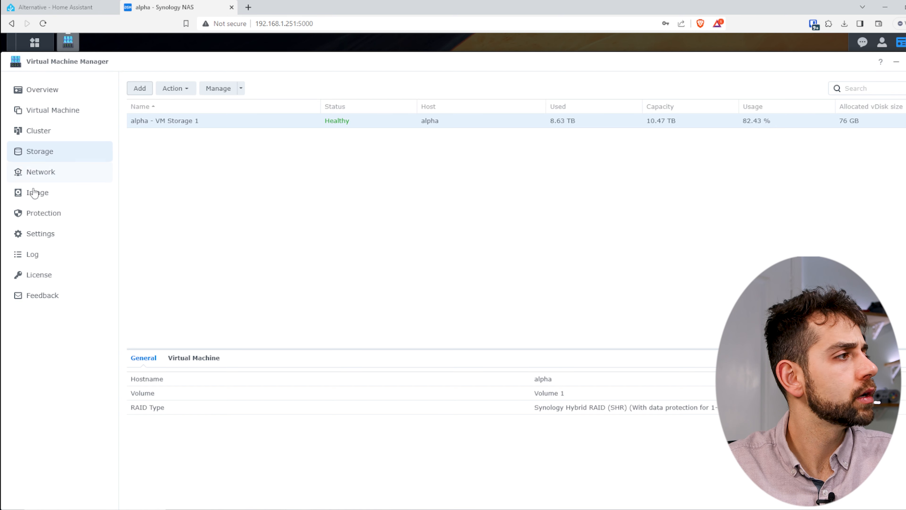
# Create an external virtual switch named homeassistant on the LAN 1 interface of host alpha and select it in the network list.
pyautogui.click(25, 178)
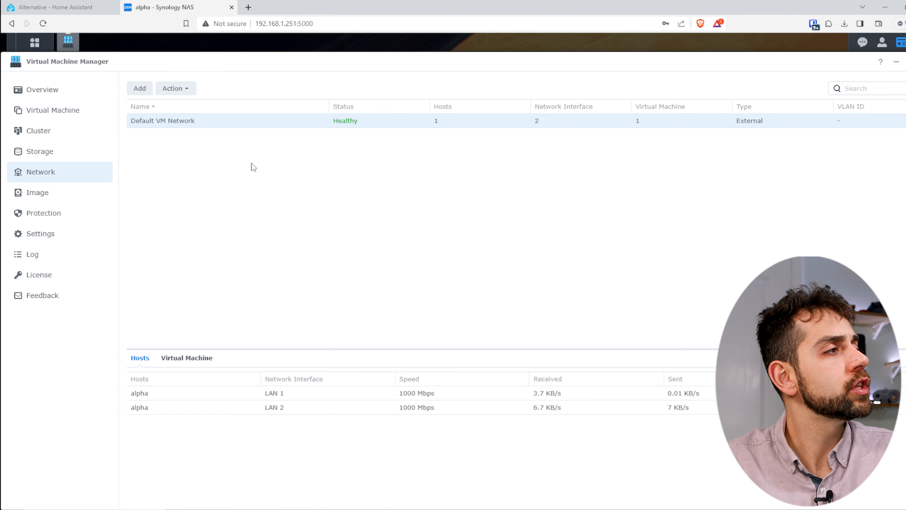
pyautogui.click(139, 89)
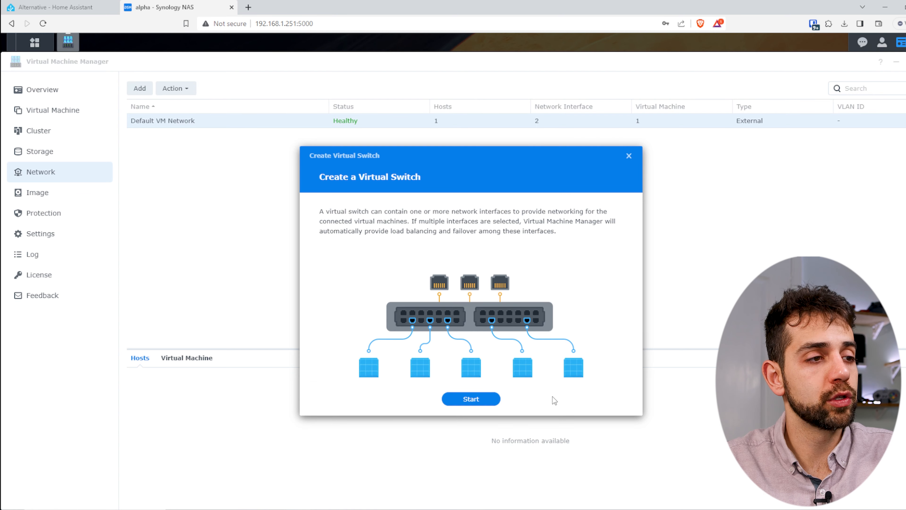
pyautogui.click(482, 399)
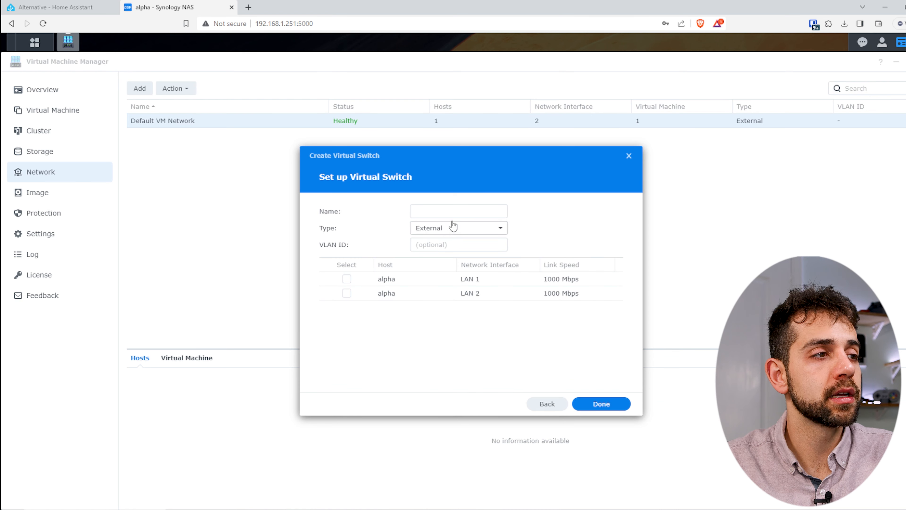
pyautogui.click(451, 214)
pyautogui.write('homeassistant')
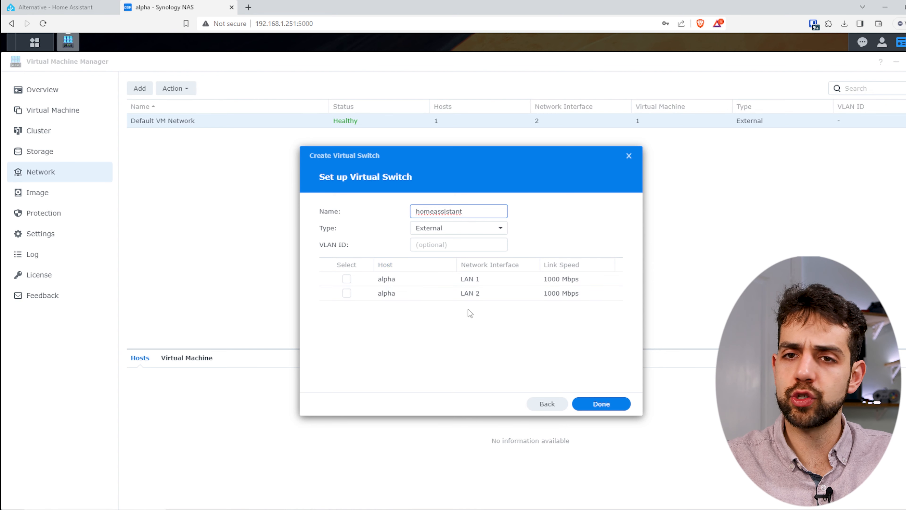
pyautogui.click(348, 278)
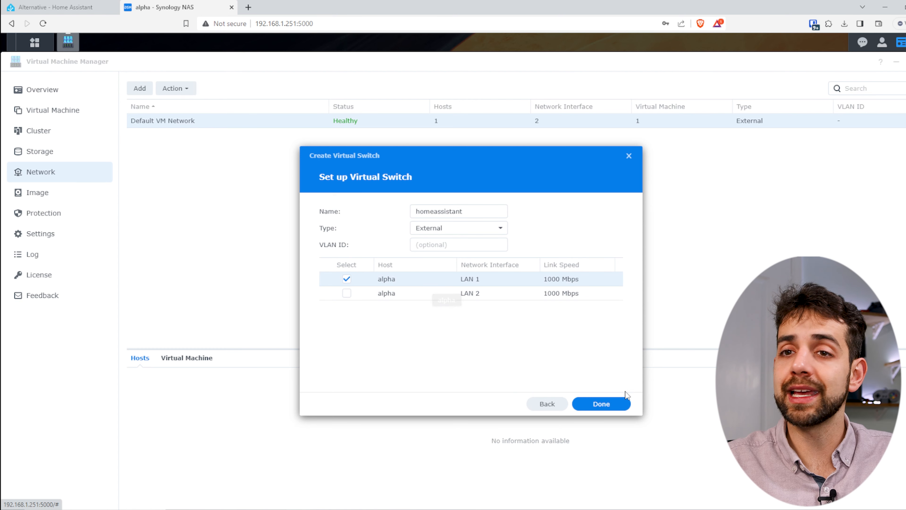
pyautogui.click(620, 402)
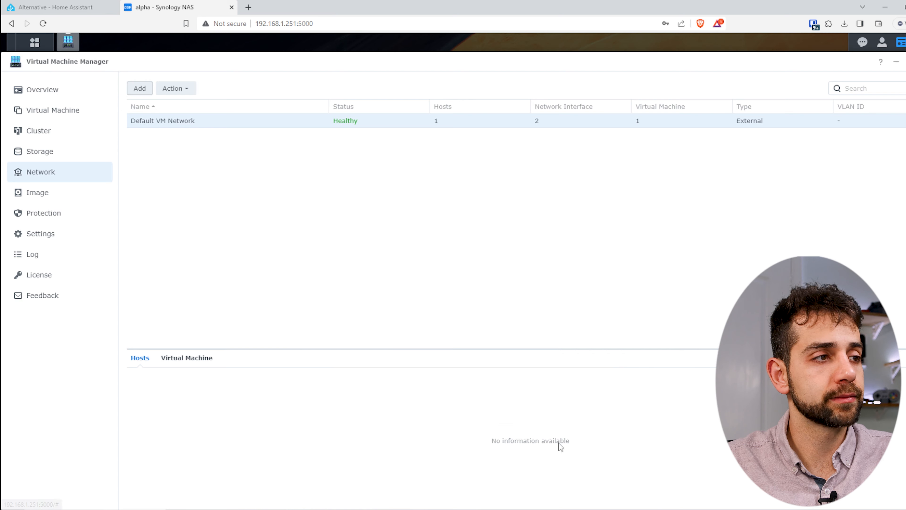
pyautogui.click(355, 138)
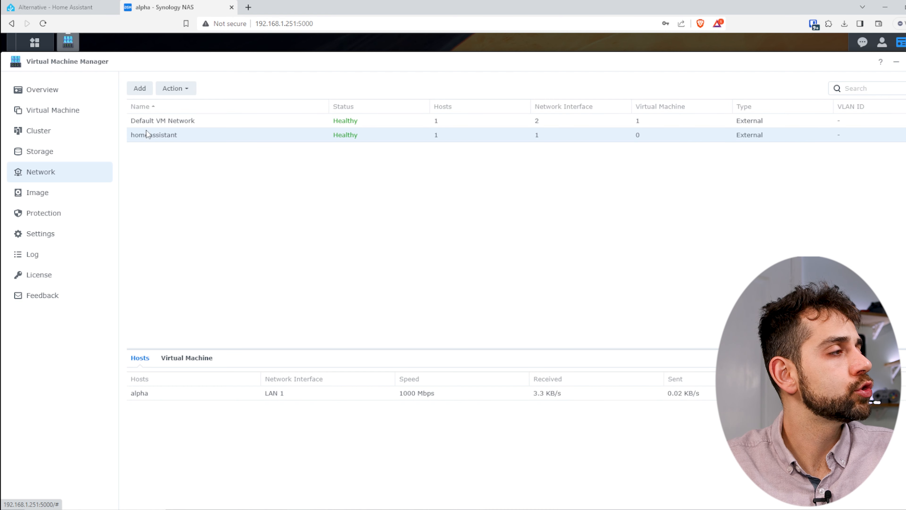
# Start importing a virtual machine from an OVA file and choose the haos_ova file in the PC's Downloads folder for upload.
pyautogui.click(53, 110)
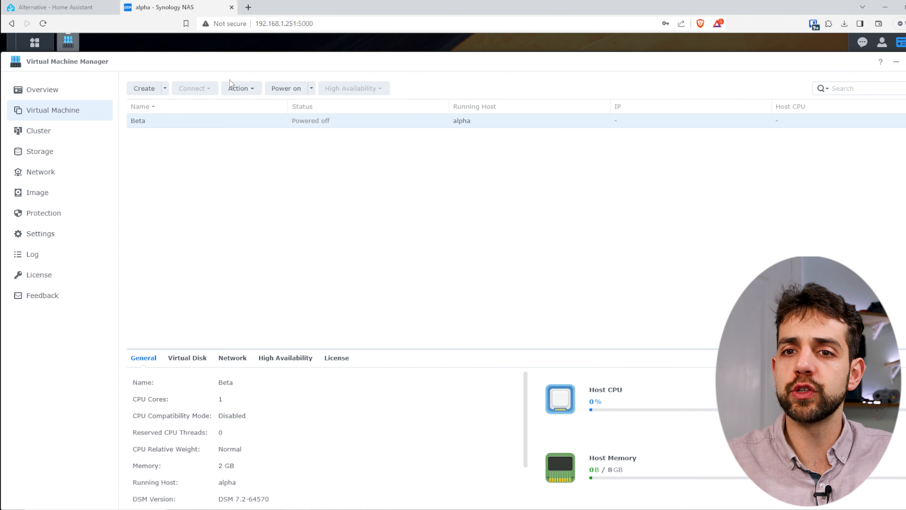
pyautogui.click(164, 89)
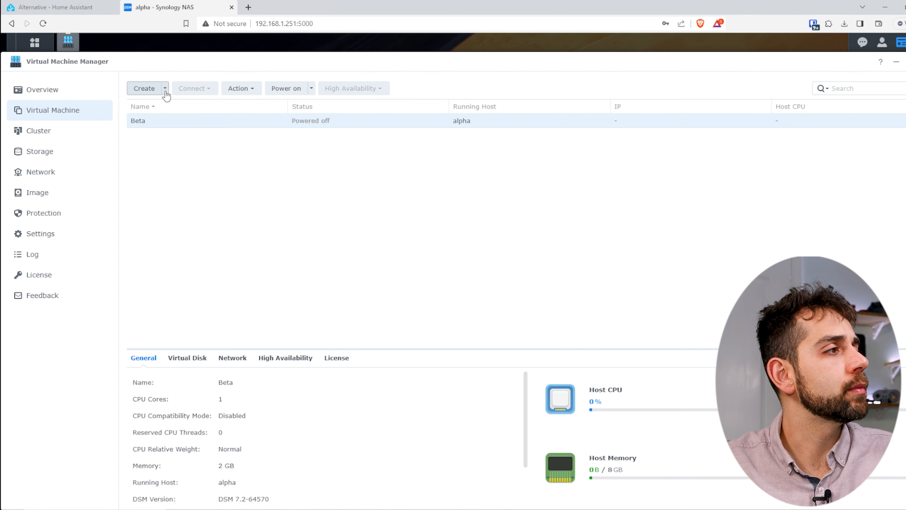
pyautogui.click(150, 120)
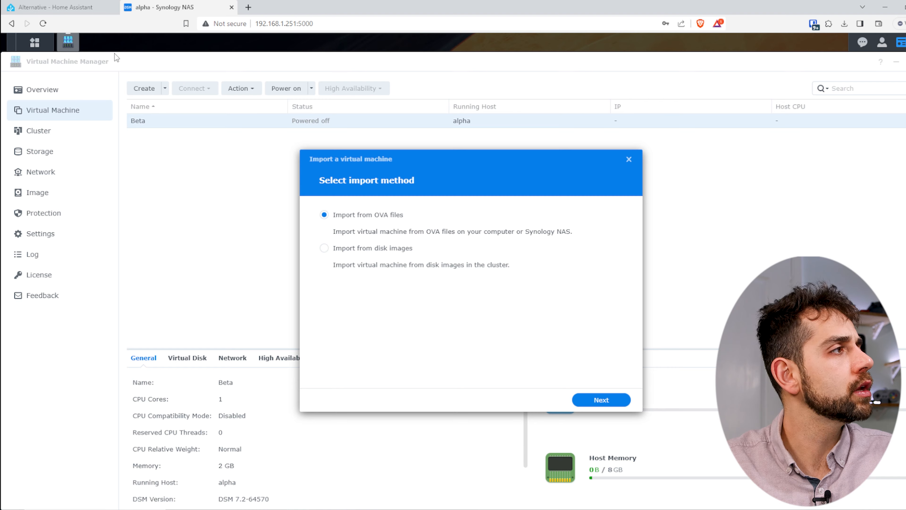
pyautogui.click(49, 5)
pyautogui.moveTo(328, 158); pyautogui.dragTo(344, 158)
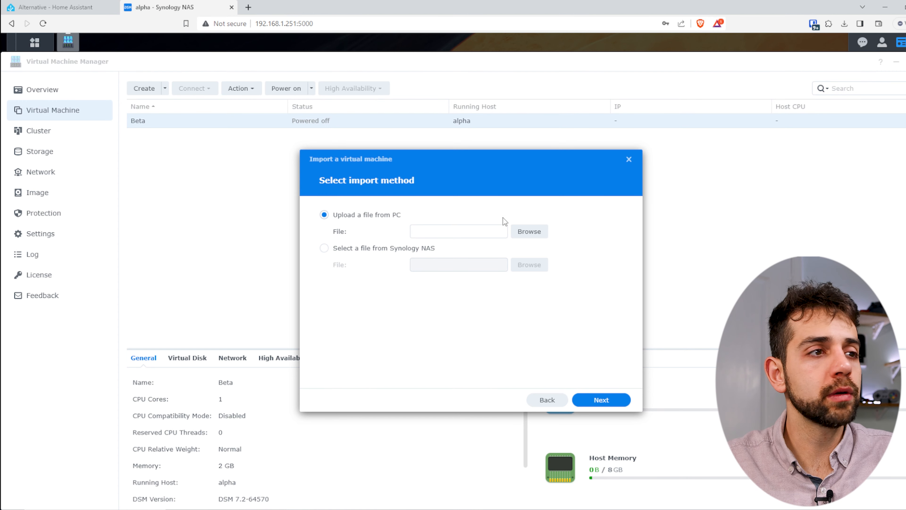
pyautogui.click(530, 231)
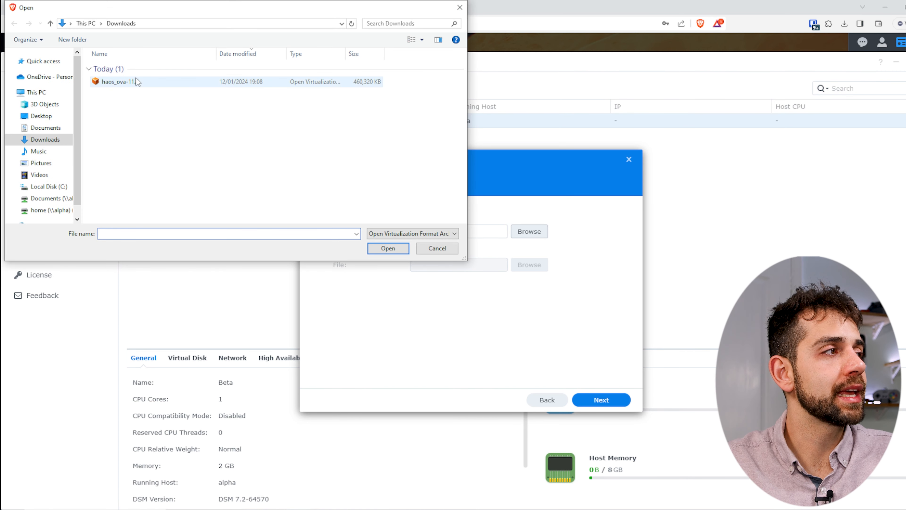
pyautogui.doubleClick(136, 78)
pyautogui.click(601, 400)
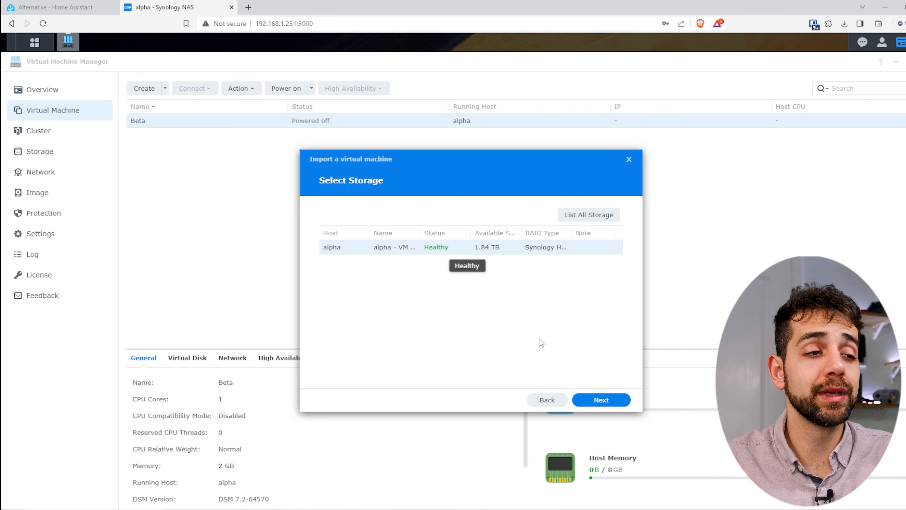
# Store the virtual machine on host alpha, name it Home Assistant, and give it 2 CPUs, 2 GB memory and a 32 GB virtual disk.
pyautogui.click(622, 400)
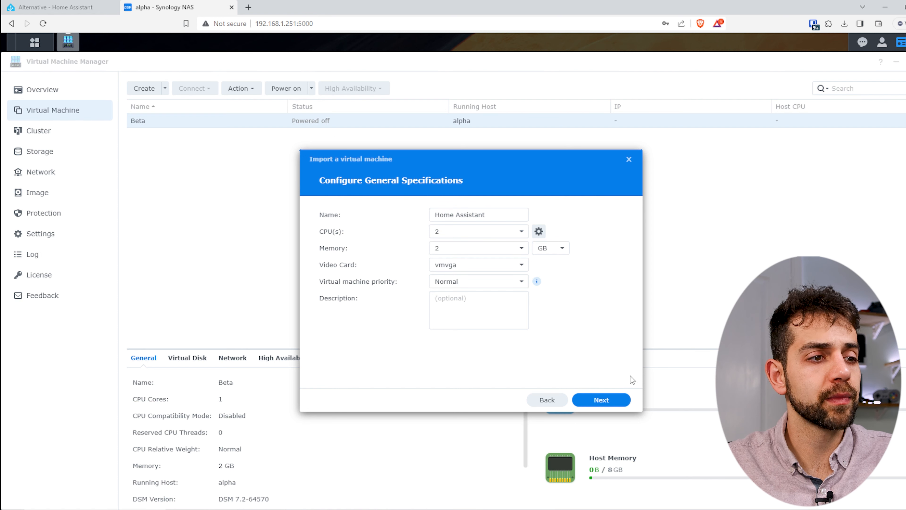
pyautogui.click(621, 402)
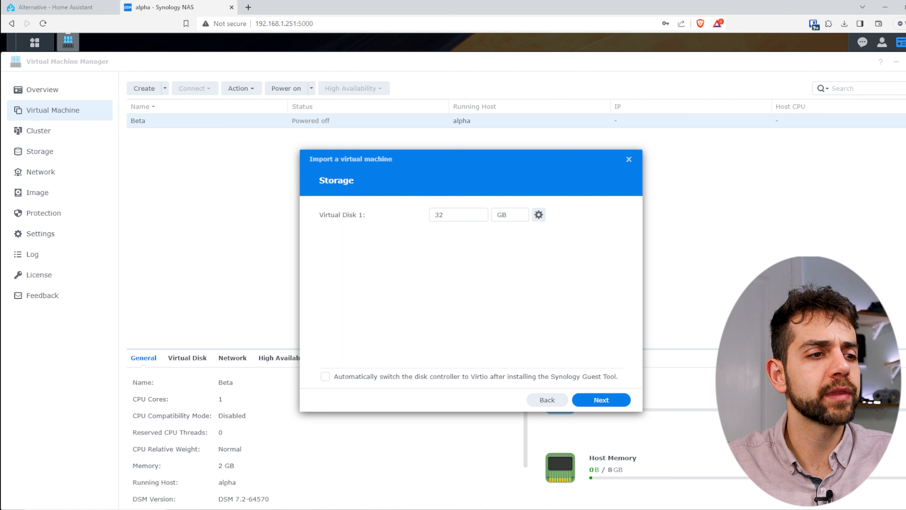
pyautogui.click(623, 400)
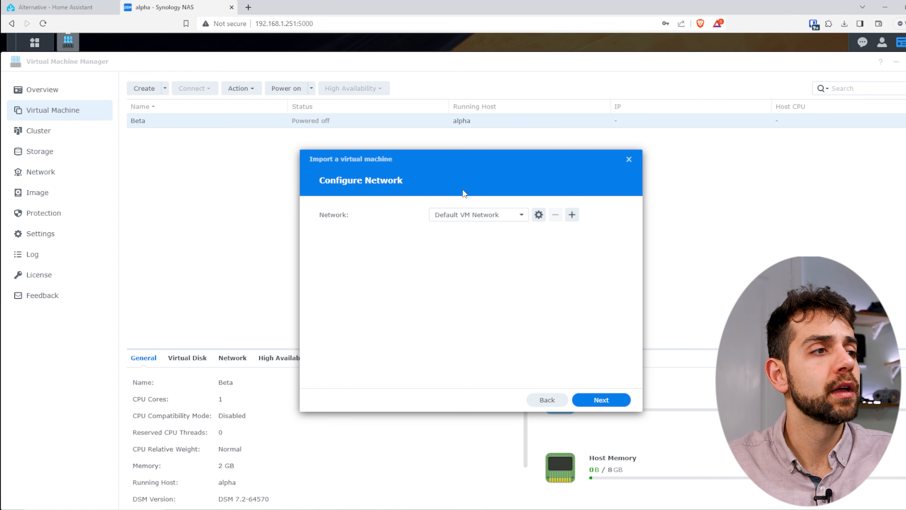
# Connect the imported virtual machine to the homeassistant network.
pyautogui.click(489, 216)
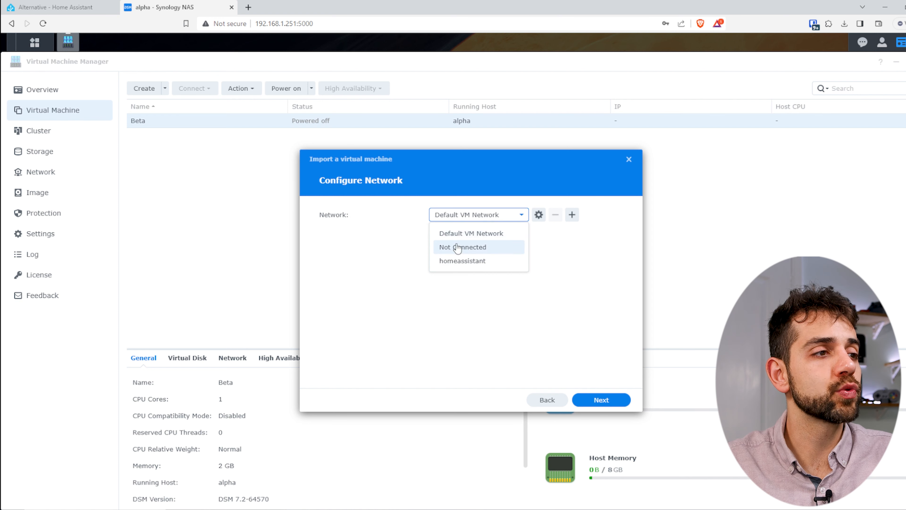
pyautogui.click(475, 264)
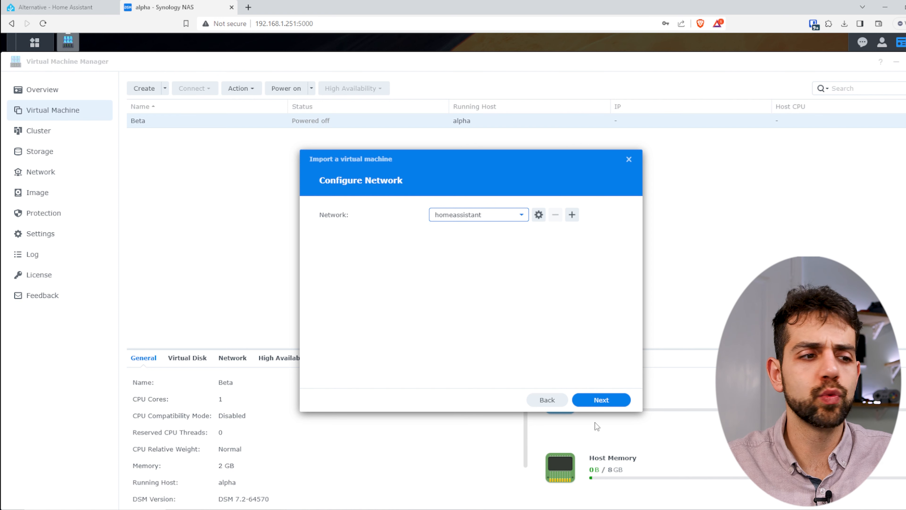
pyautogui.click(601, 399)
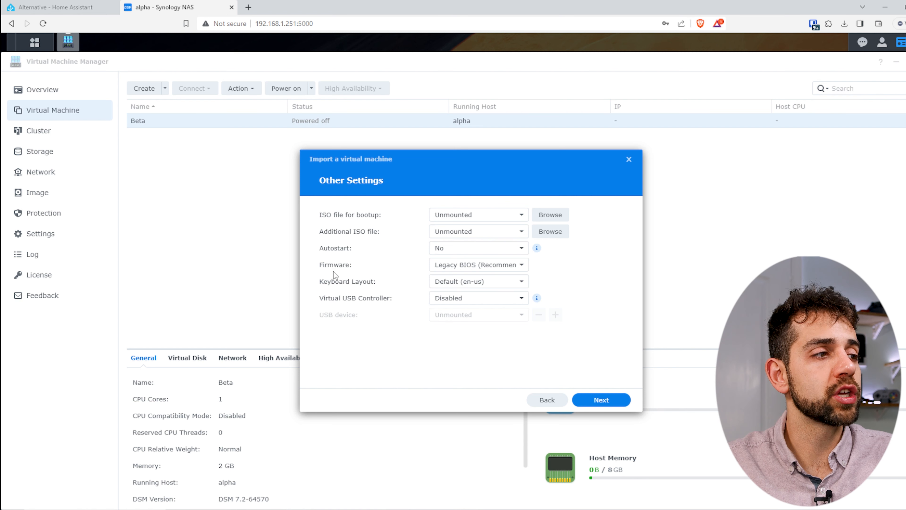
# Set the firmware to UEFI and the virtual USB controller to USB 3.0, leave the USB device unmounted, and complete the import.
pyautogui.click(499, 271)
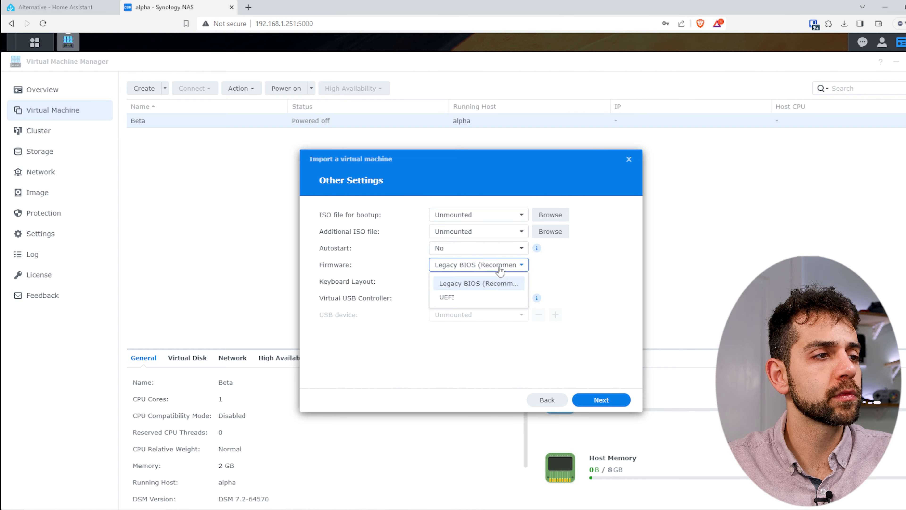
pyautogui.click(462, 302)
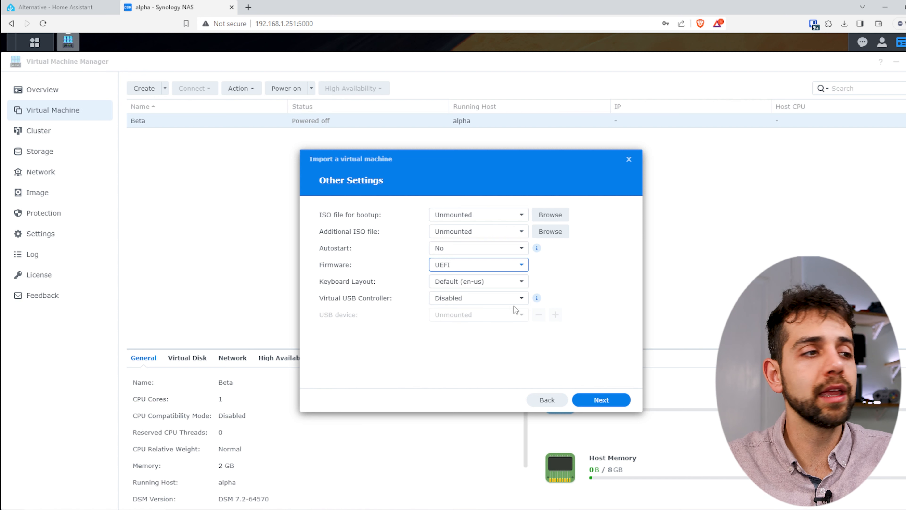
pyautogui.click(458, 298)
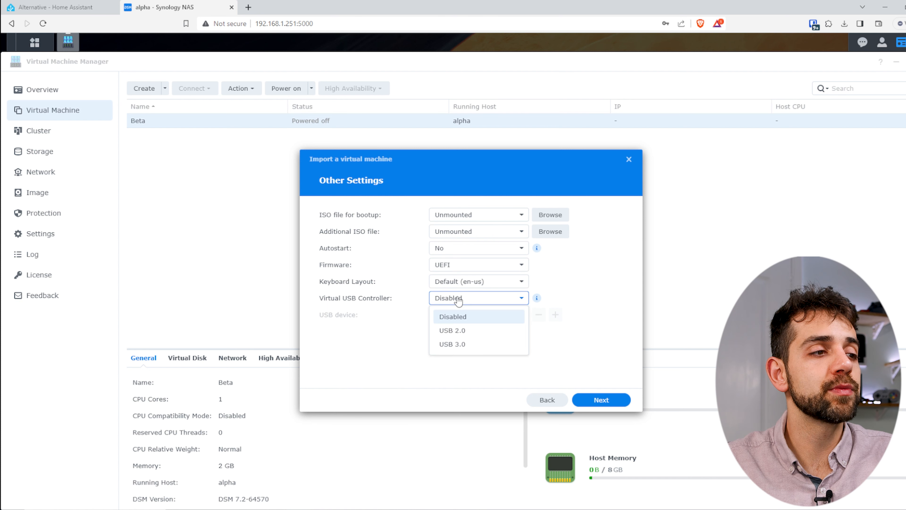
pyautogui.click(479, 346)
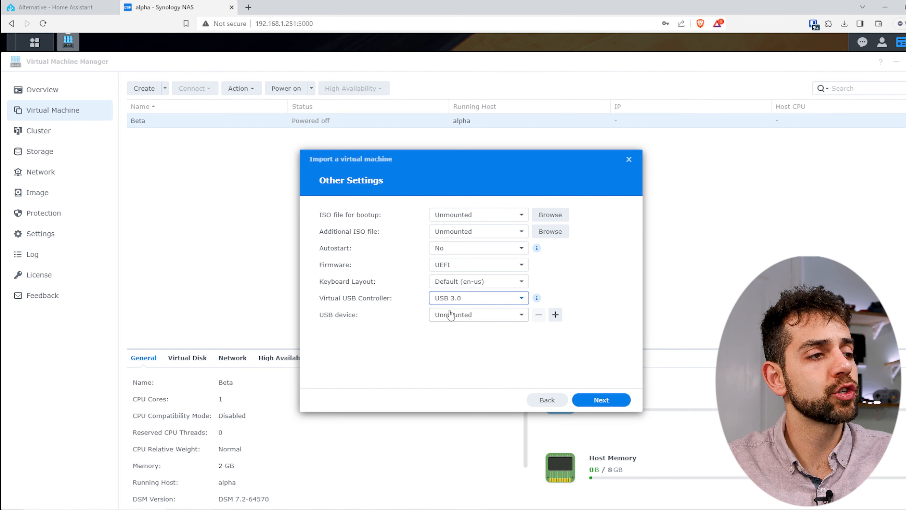
pyautogui.click(505, 314)
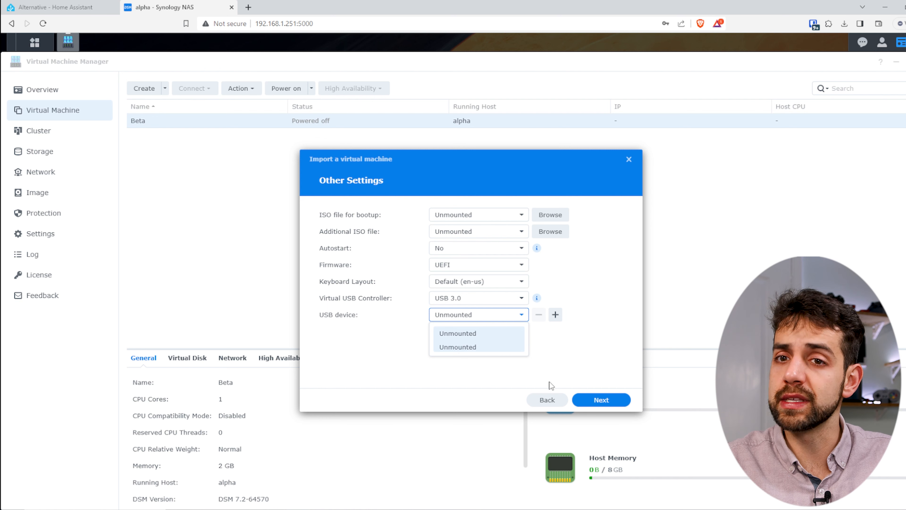
pyautogui.click(601, 400)
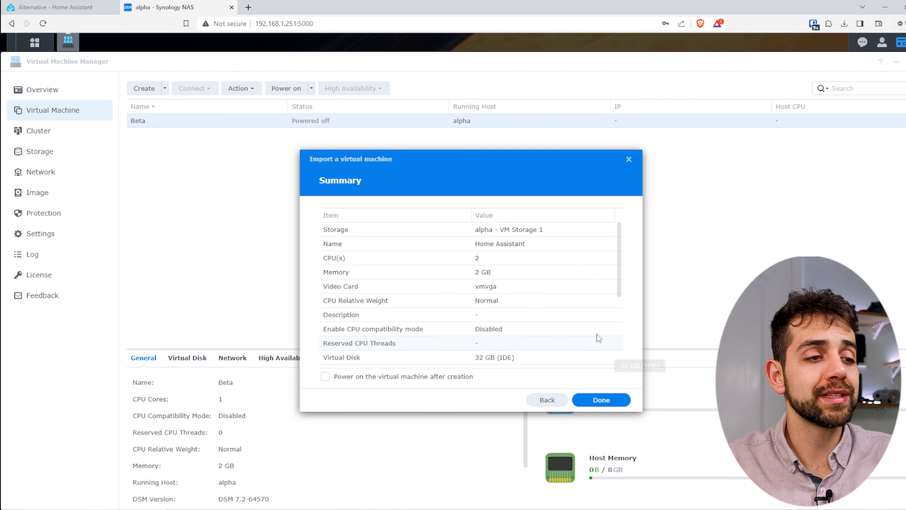
pyautogui.click(609, 400)
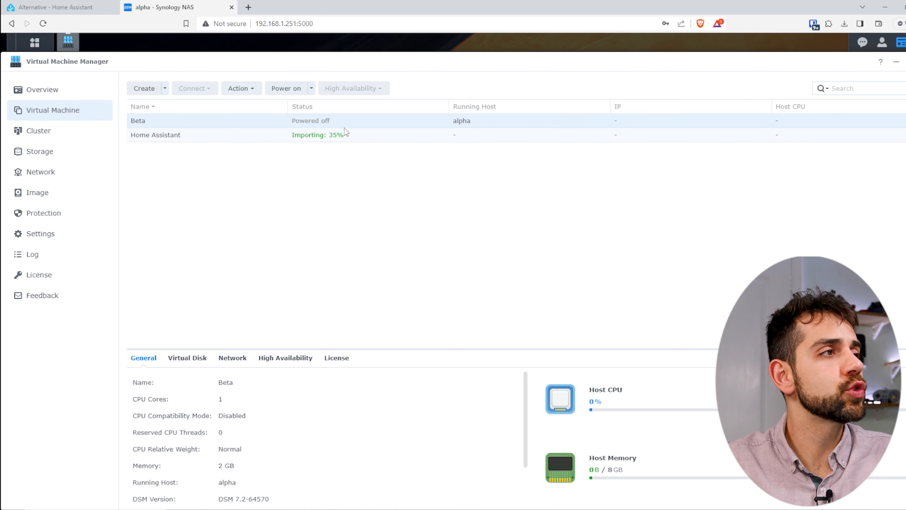
# Power on the Home Assistant virtual machine once its import has completed.
pyautogui.click(307, 138)
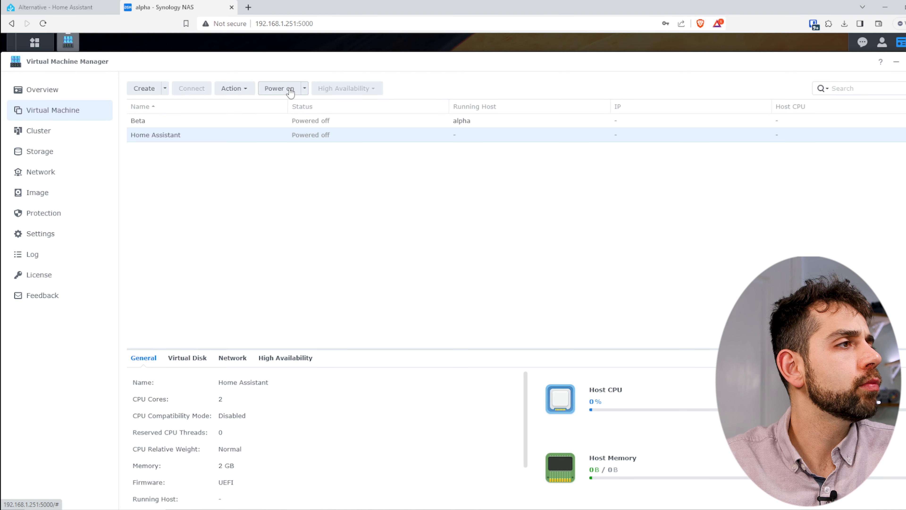
pyautogui.click(291, 92)
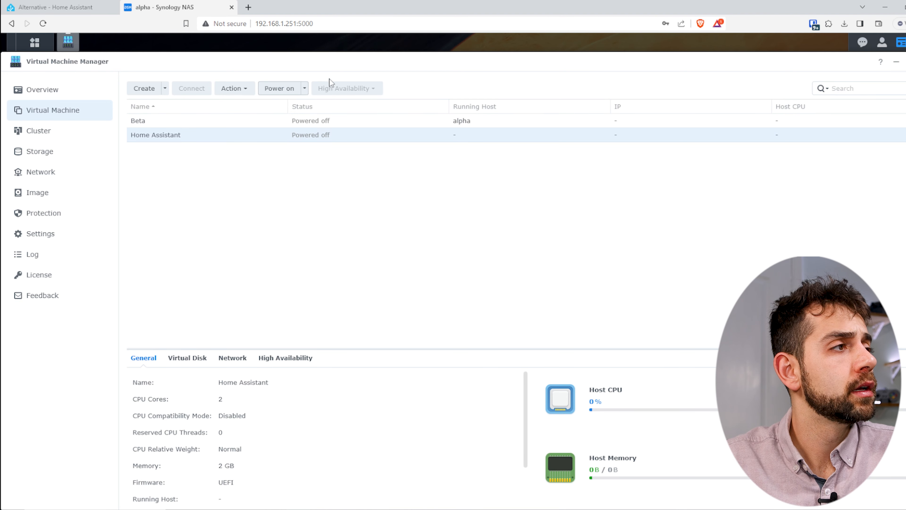